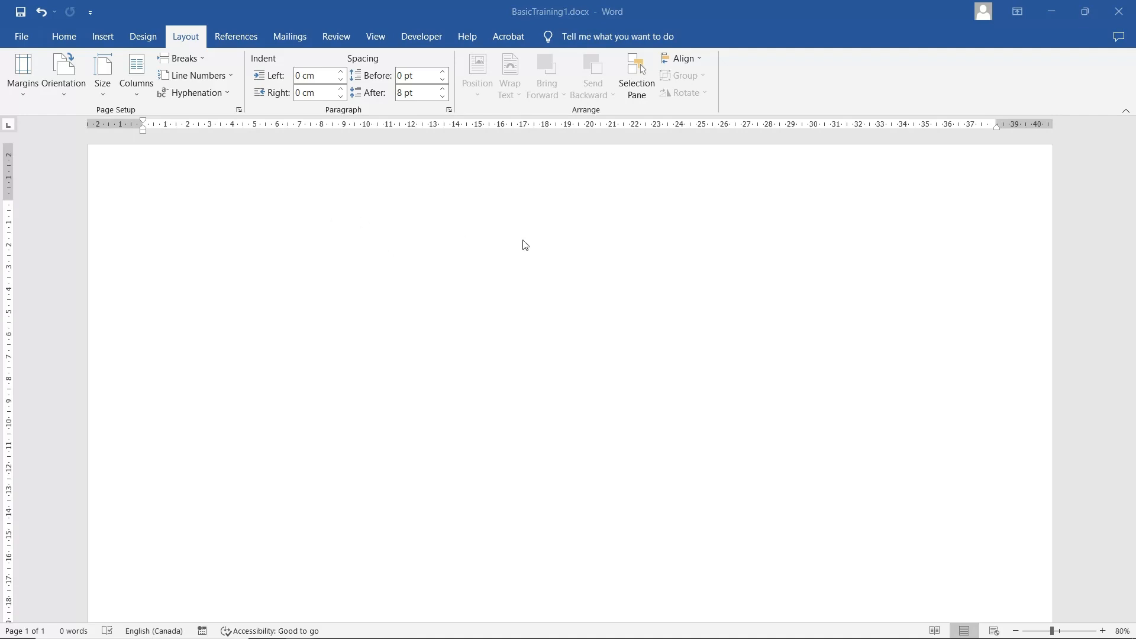
Insert an oval shape about 7.6 cm high and 8.2 cm wide near the middle of the page.
left_click(107, 41)
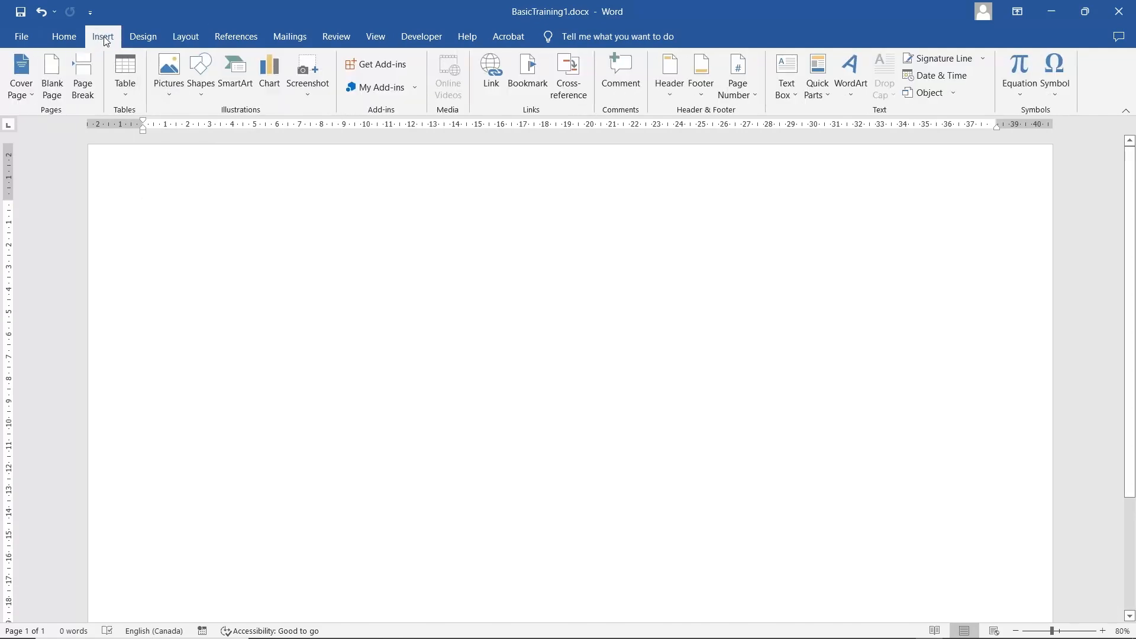
left_click(197, 75)
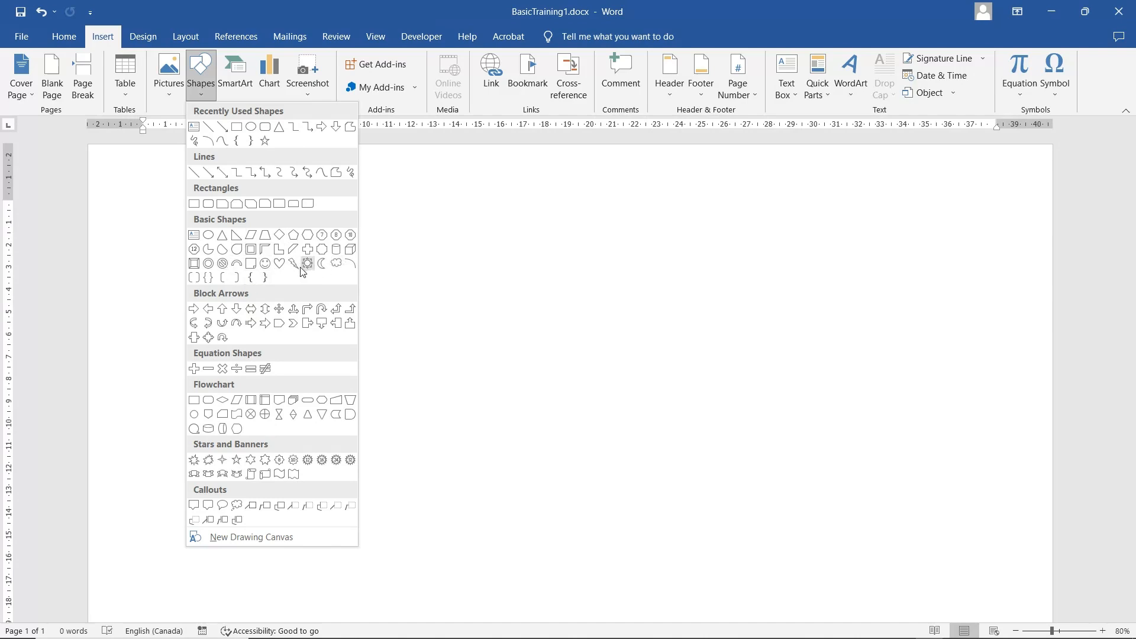
left_click(279, 415)
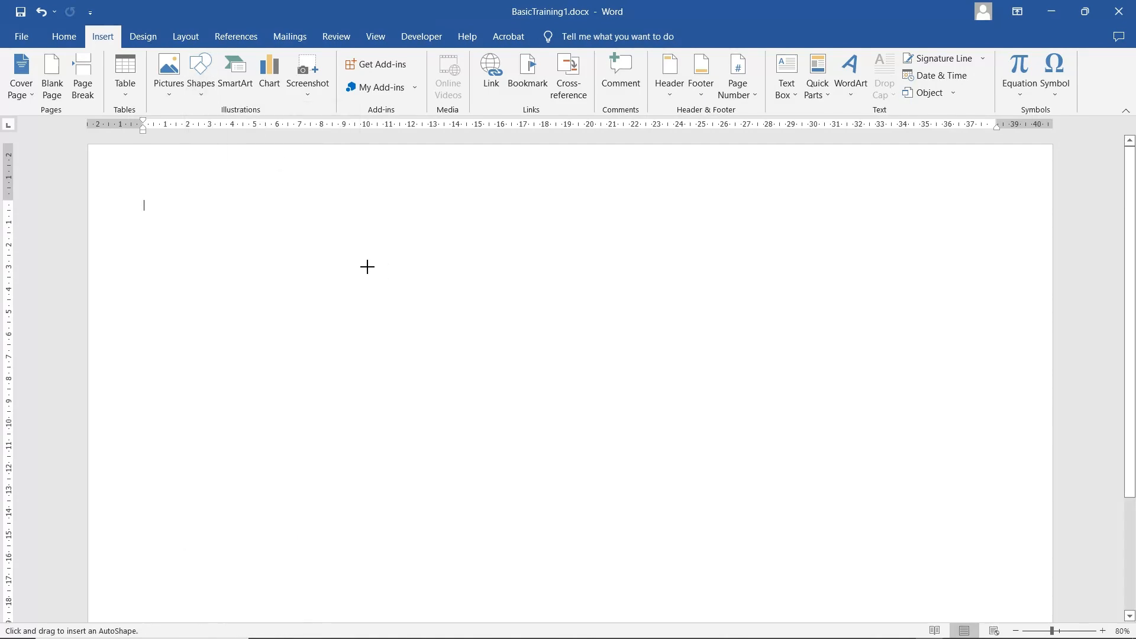
left_click_drag(367, 267, 551, 437)
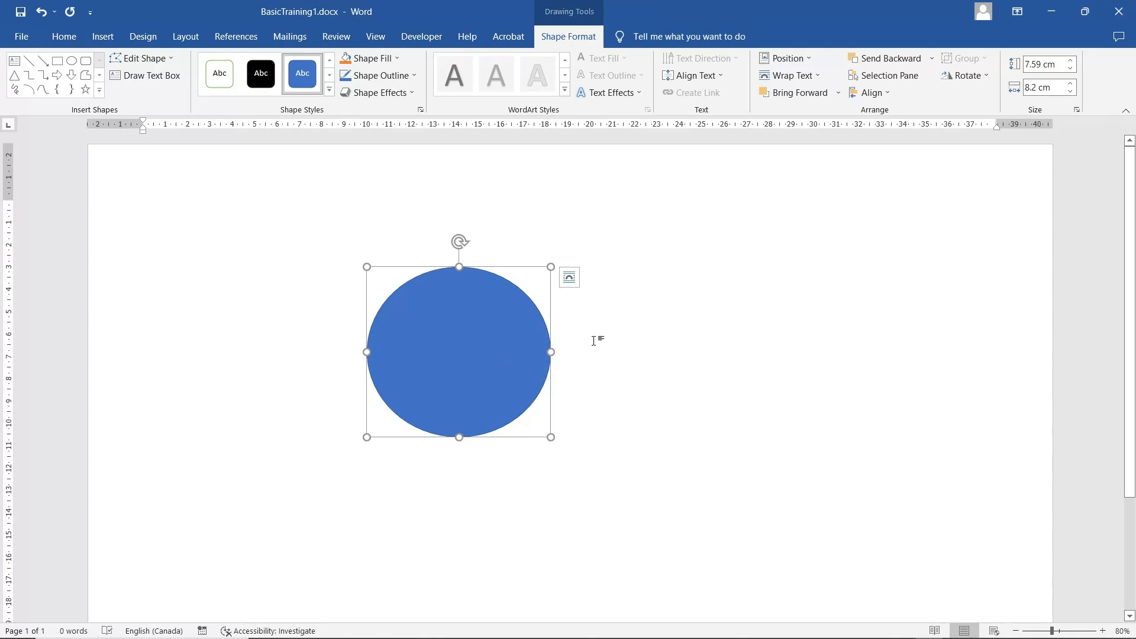
Fix the oval's position on the page with In Front of Text wrapping, and nudge it slightly up and to the left.
left_click(577, 283)
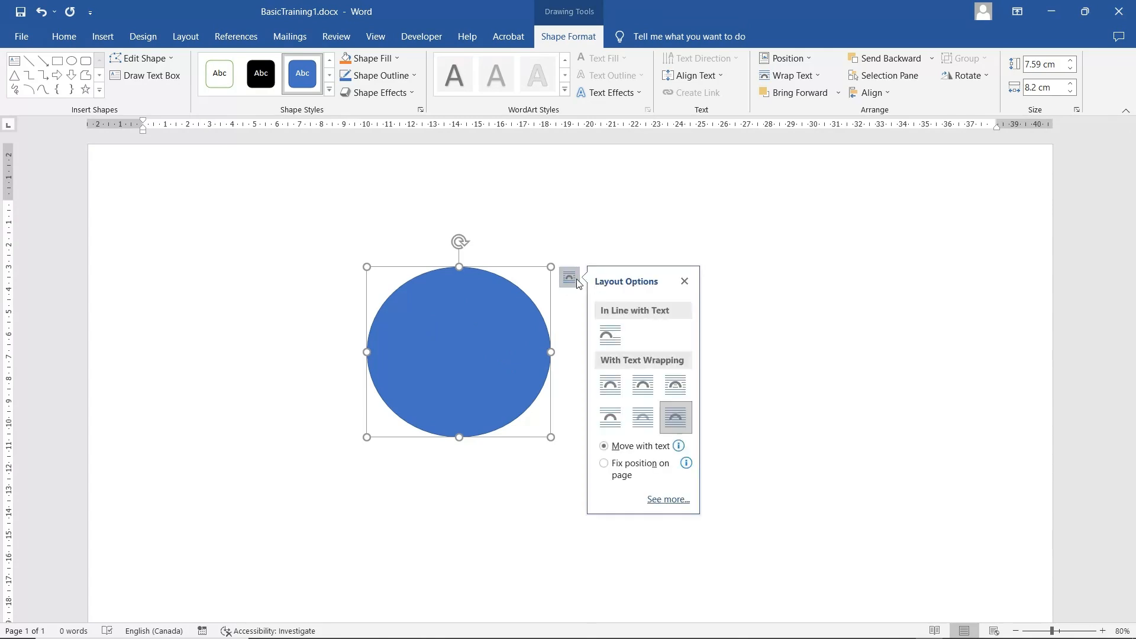
left_click(623, 473)
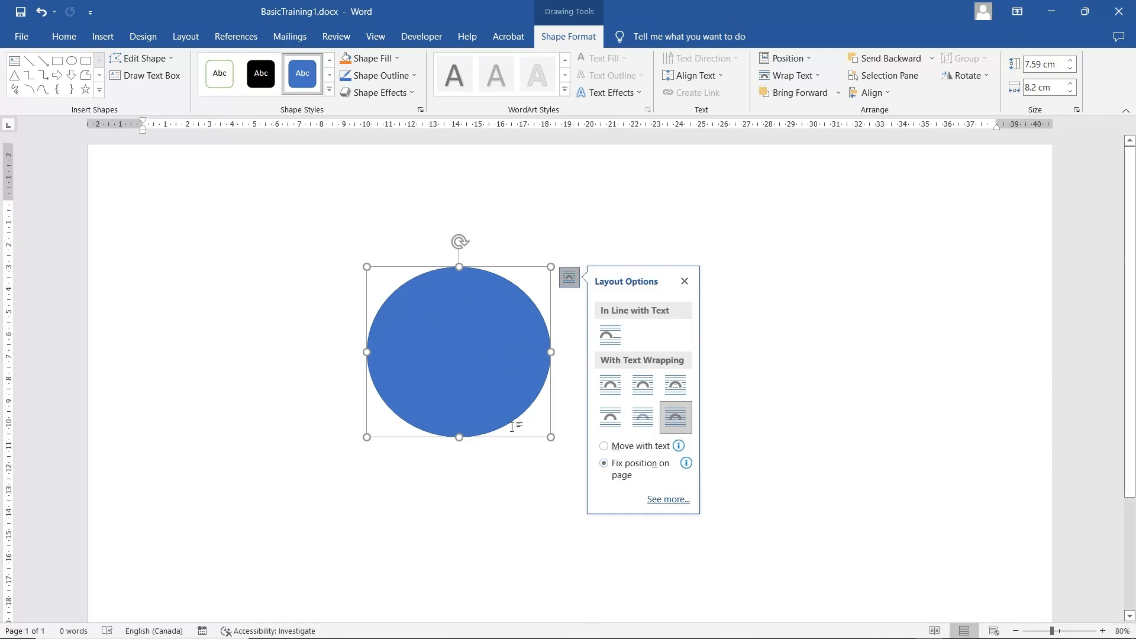
mouse_move(477, 376)
left_mouse_down()
mouse_move(417, 358)
mouse_move(495, 374)
mouse_move(469, 363)
left_mouse_up()
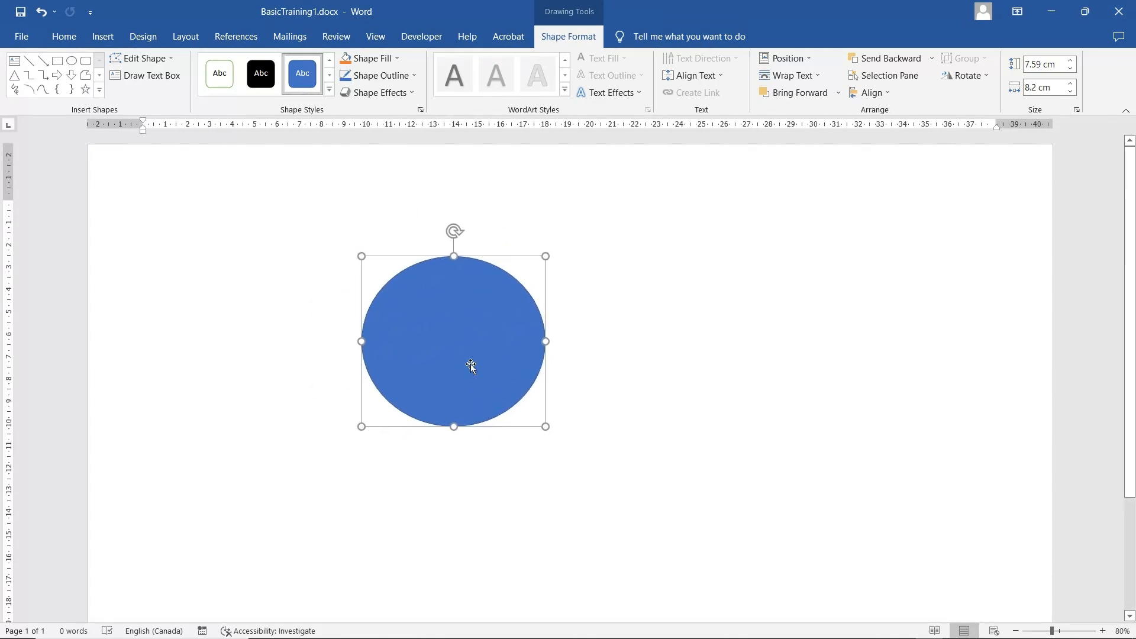
left_click(564, 271)
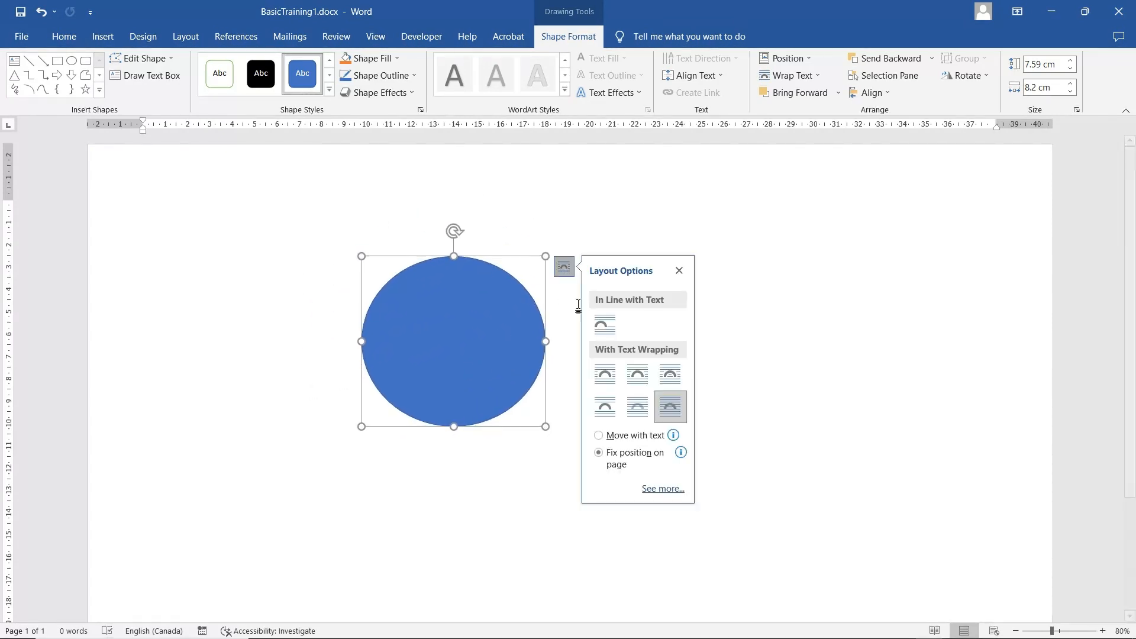
left_click(679, 409)
left_click(764, 373)
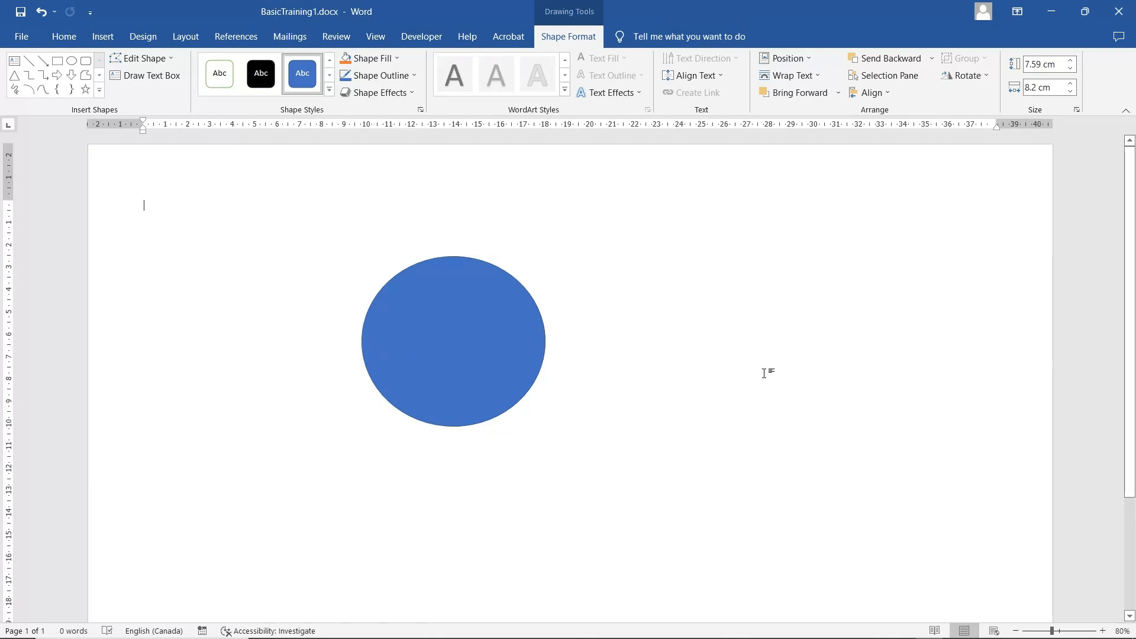
Move the oval up and to the left, and bring it back down to just left of the page centre.
left_click(449, 355)
left_click_drag(462, 349, 399, 330)
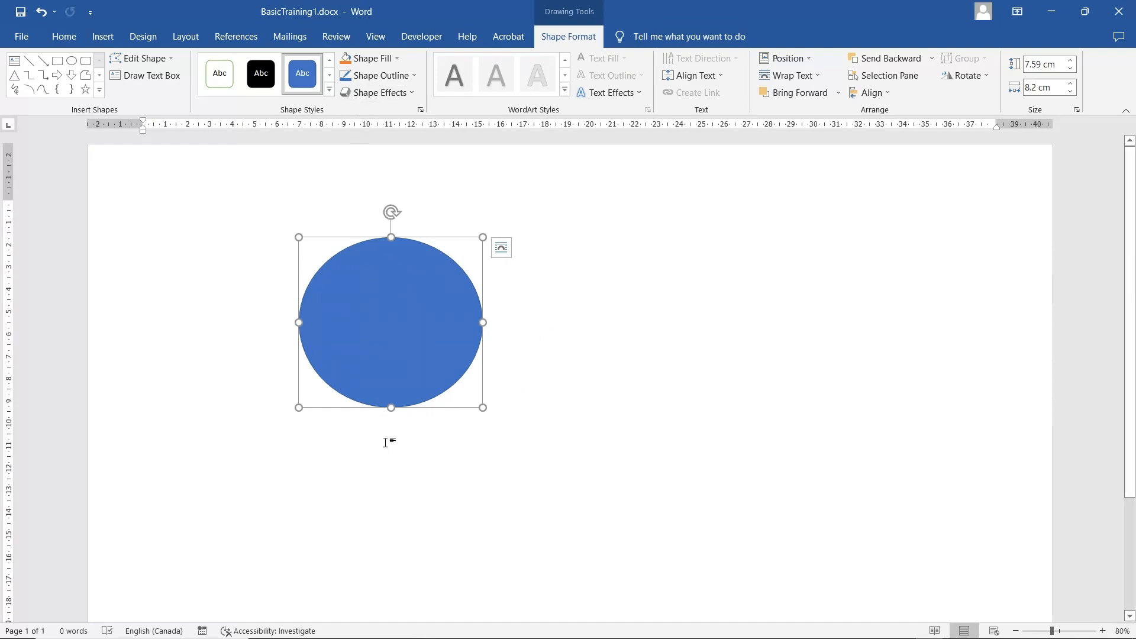
left_click_drag(390, 342, 427, 359)
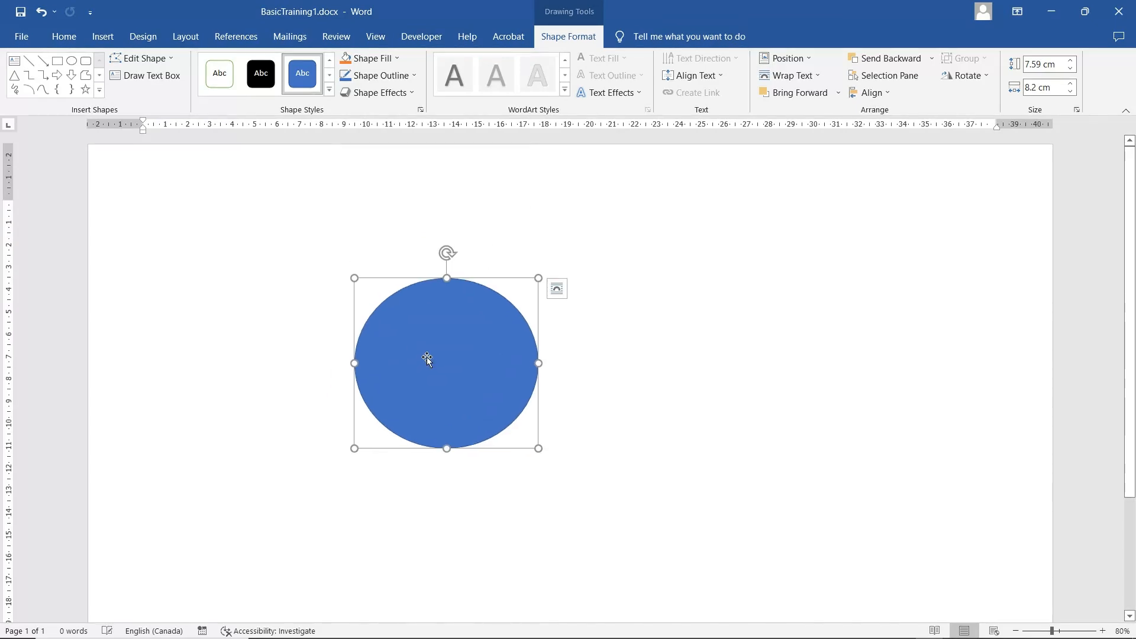
Add the text "abc" inside the oval and delete it again.
right_click(465, 330)
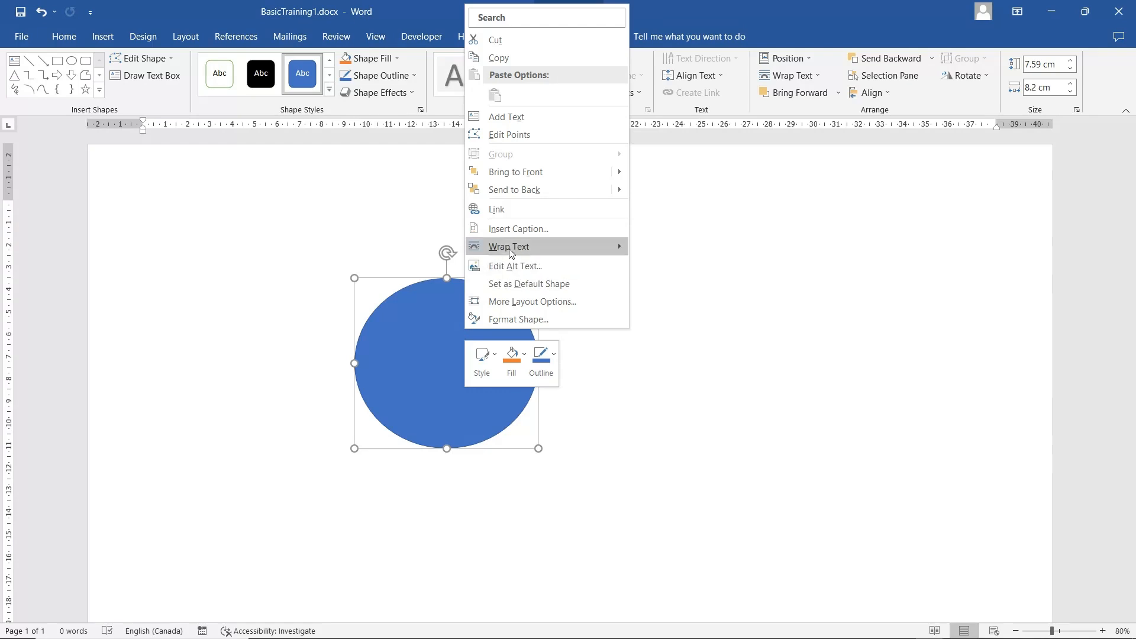
left_click(515, 124)
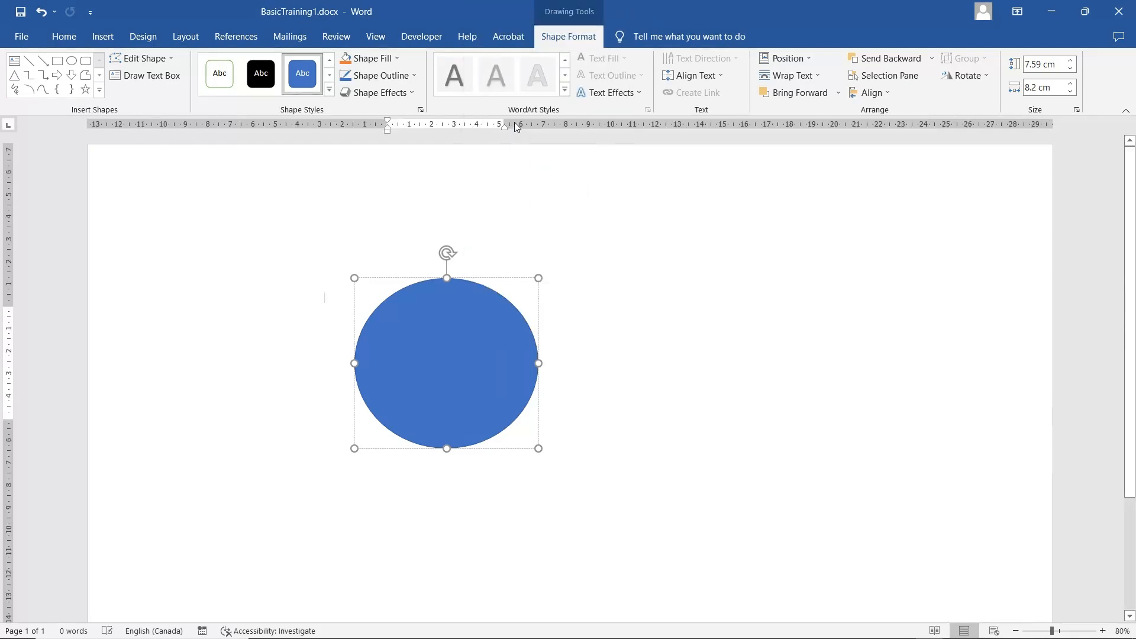
type("abc")
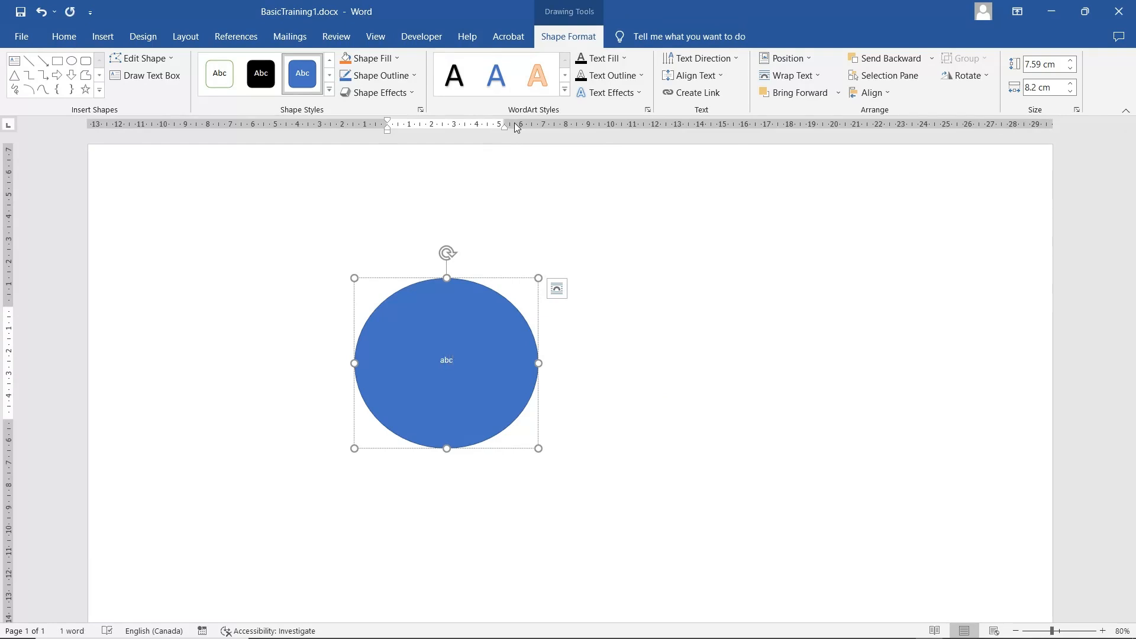
key("BackSpace")
key("BackSpace")
key("BackSpace")
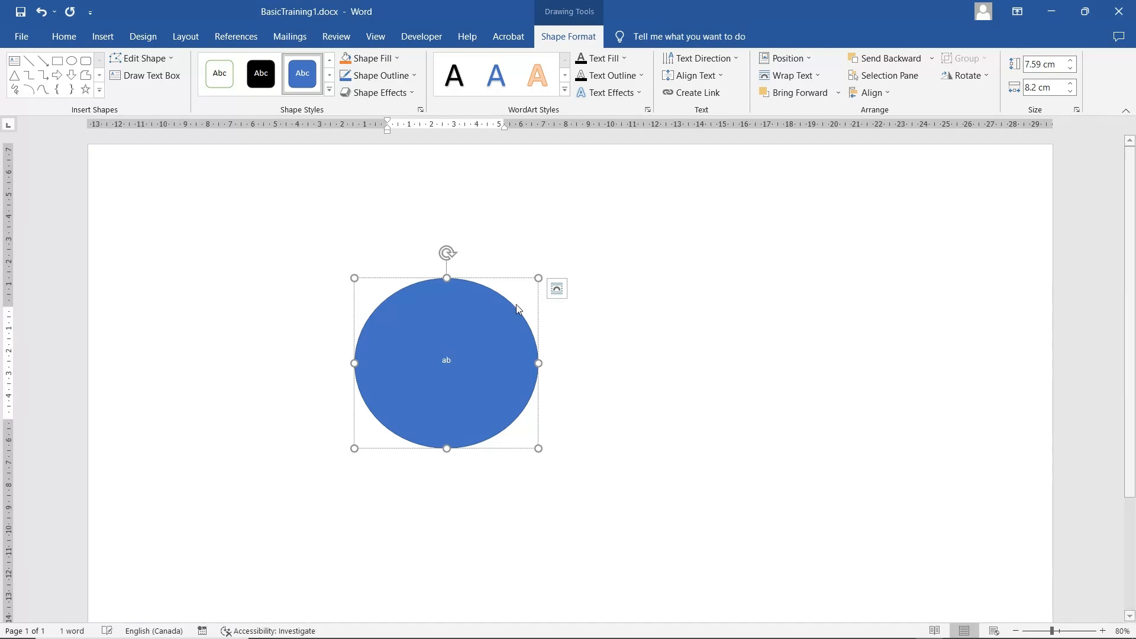
key("Escape")
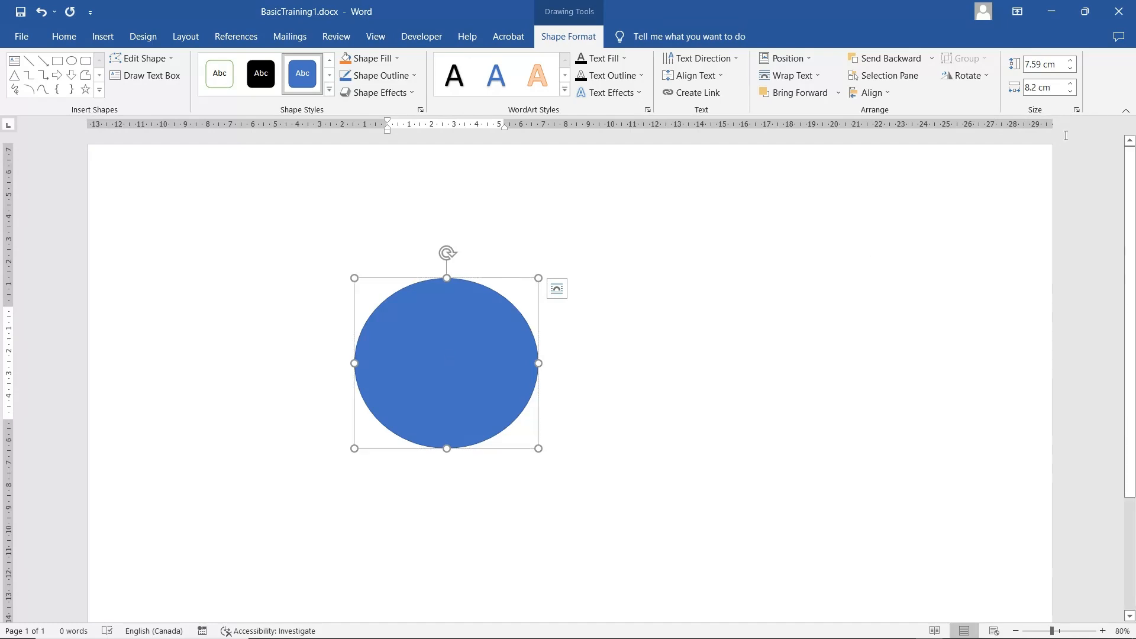
Increase the oval's height to 8 cm.
left_click(1072, 61)
left_click(1071, 61)
left_click(1071, 60)
left_click(1072, 60)
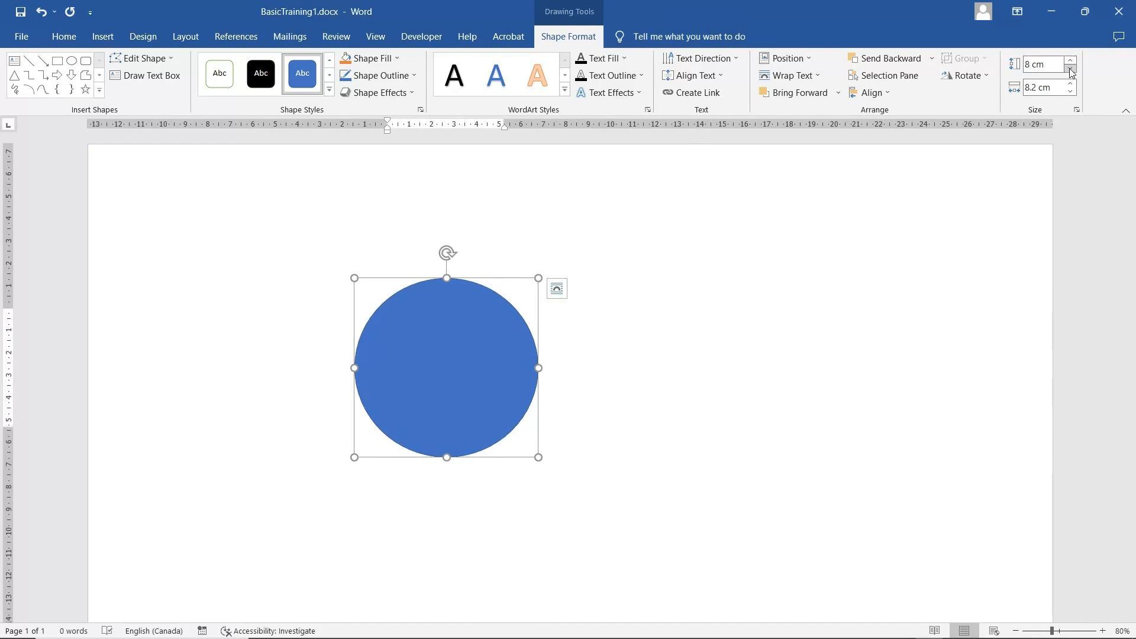
Reduce the oval's height to 6.4 cm, raise it to 7.6 cm, and deselect the shape.
left_click(1054, 66)
type("10")
key("Return")
left_click(1074, 67)
left_click(1073, 66)
left_click(1073, 66)
left_click(1074, 66)
left_click(1073, 67)
left_click(1073, 66)
left_click(1074, 67)
left_click(1074, 66)
double_click(1074, 66)
double_click(1073, 67)
double_click(1074, 67)
double_click(1074, 67)
double_click(1074, 67)
double_click(1073, 66)
double_click(1074, 66)
double_click(1071, 69)
double_click(1072, 69)
double_click(1072, 69)
double_click(1072, 68)
double_click(1072, 68)
left_click(1072, 69)
double_click(1072, 69)
left_click(1072, 68)
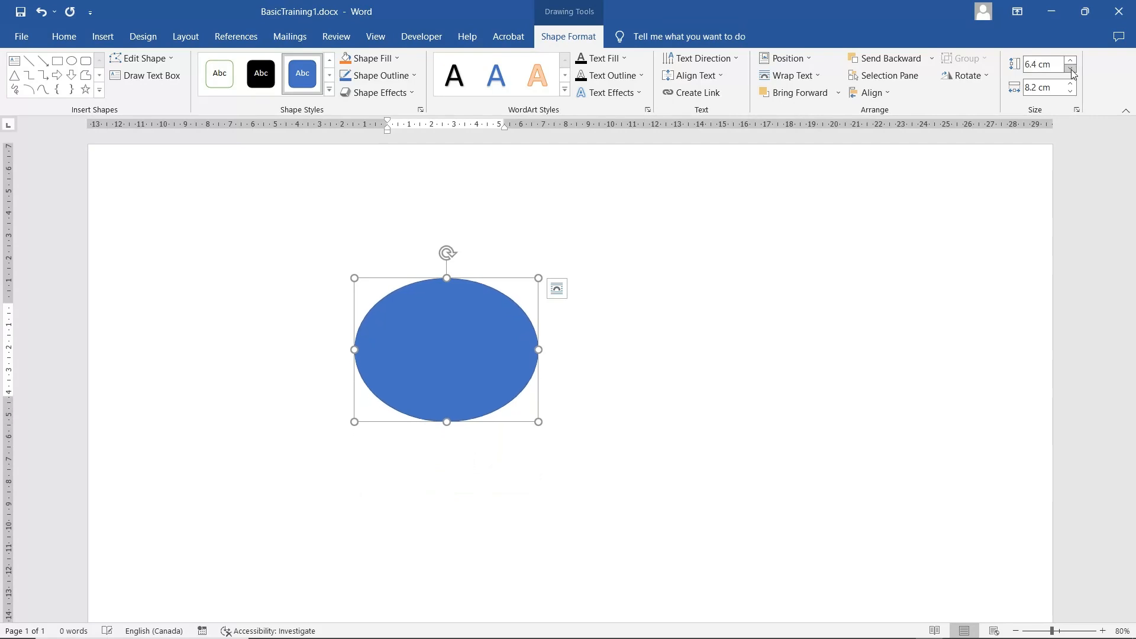
left_click(1071, 61)
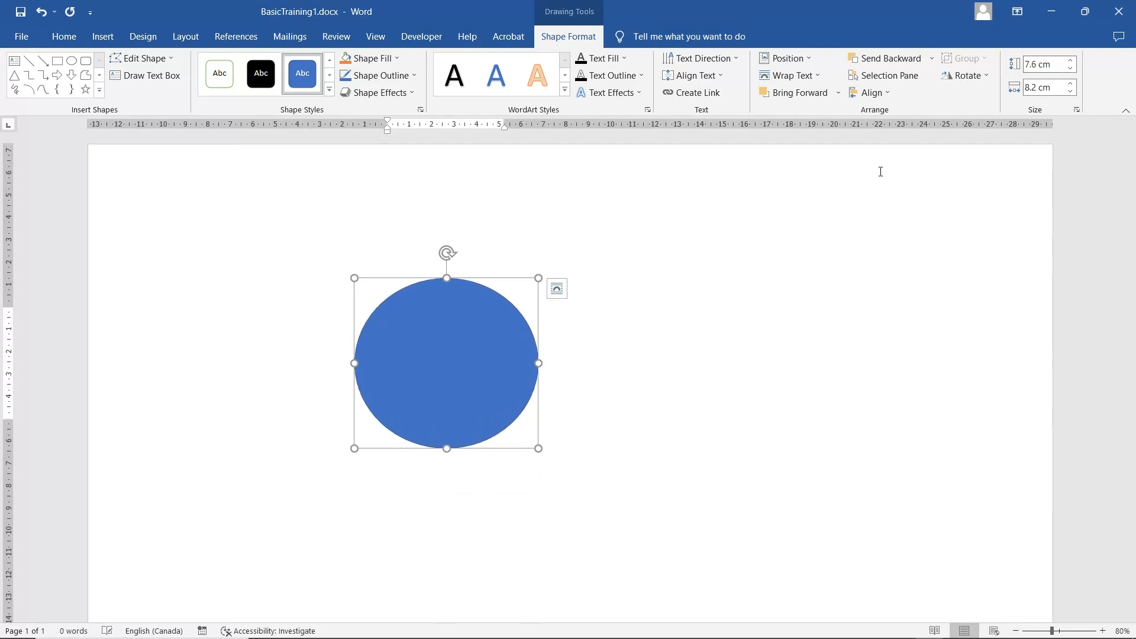
left_click(657, 292)
Edit the oval's points, pulling the top point upward and the left point slightly outward to distort the outline.
left_click(426, 347)
right_click(462, 282)
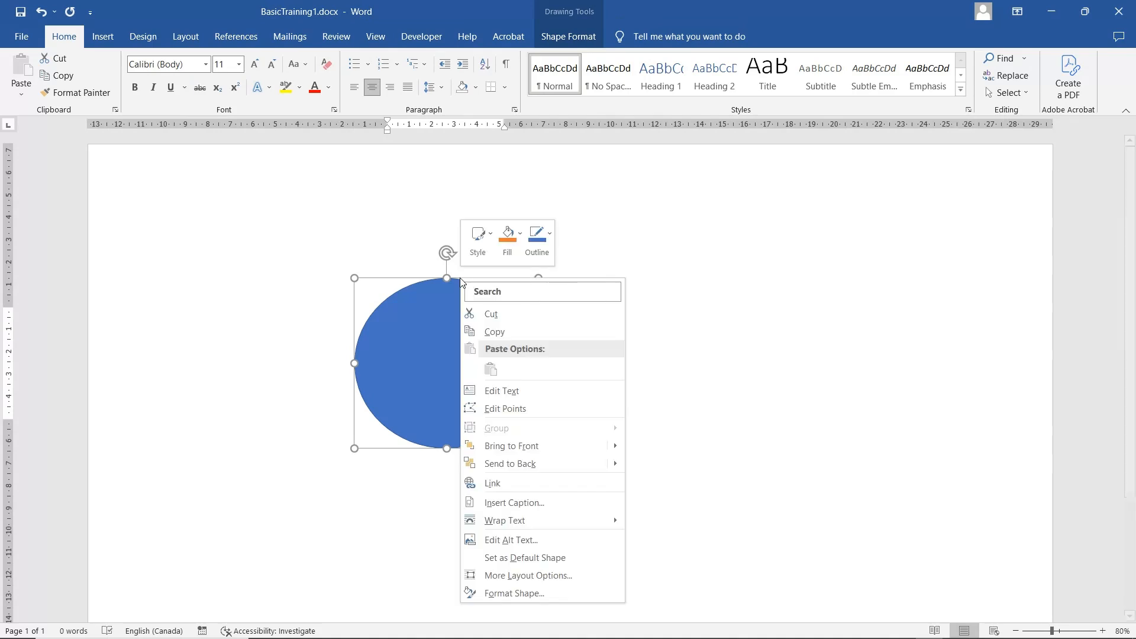
left_click(517, 408)
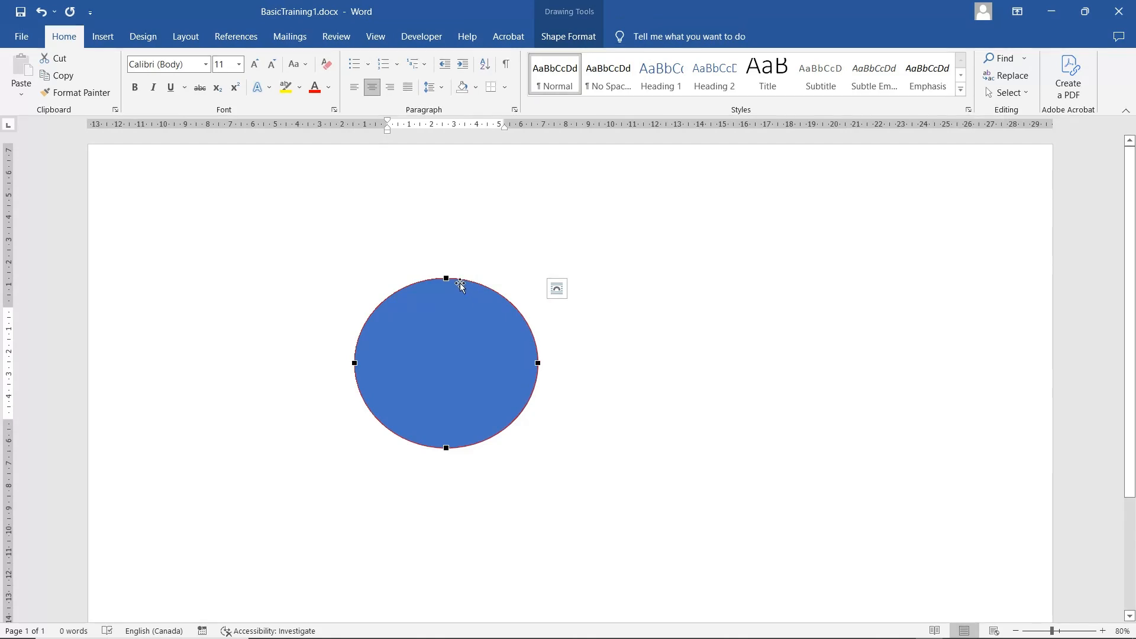
left_click_drag(446, 278, 446, 258)
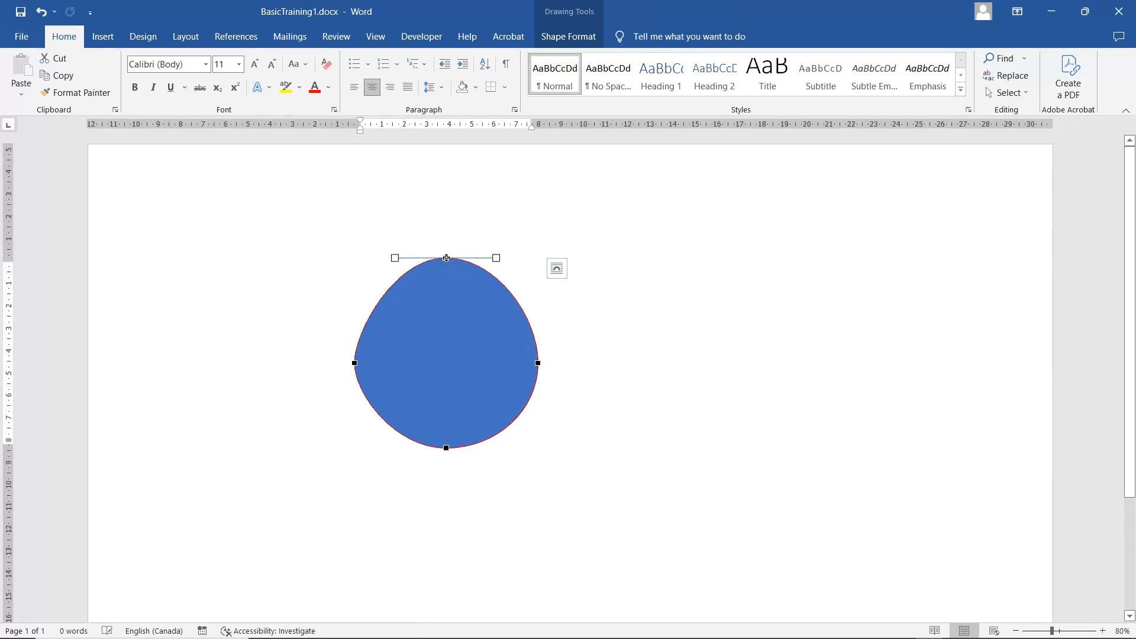
mouse_move(356, 363)
left_mouse_down()
mouse_move(372, 368)
mouse_move(349, 365)
left_mouse_up()
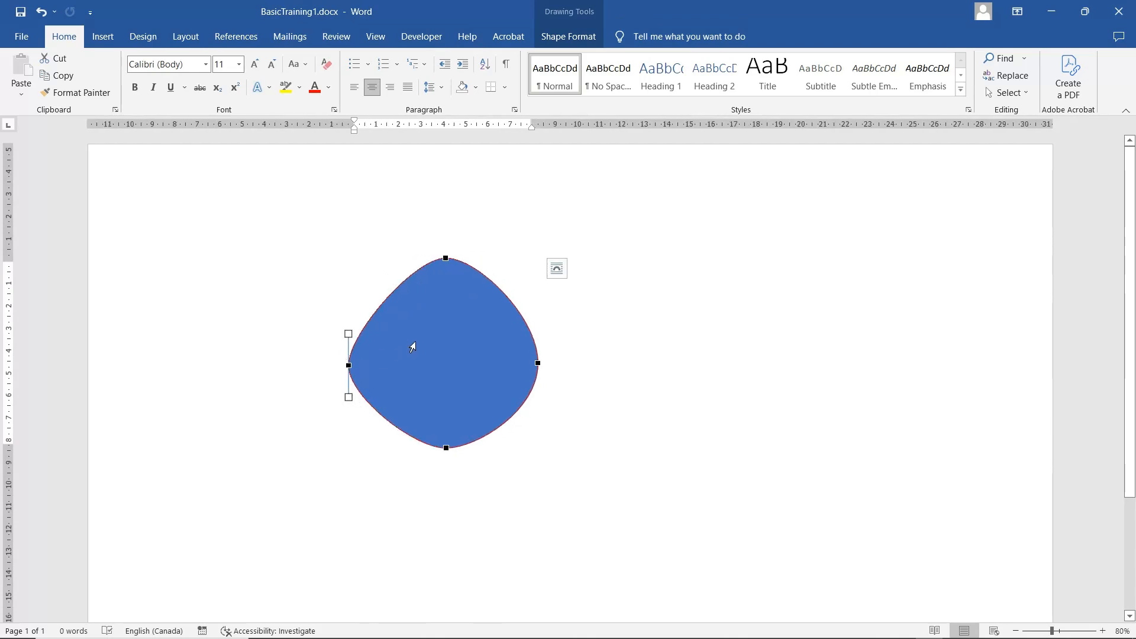
left_click(647, 315)
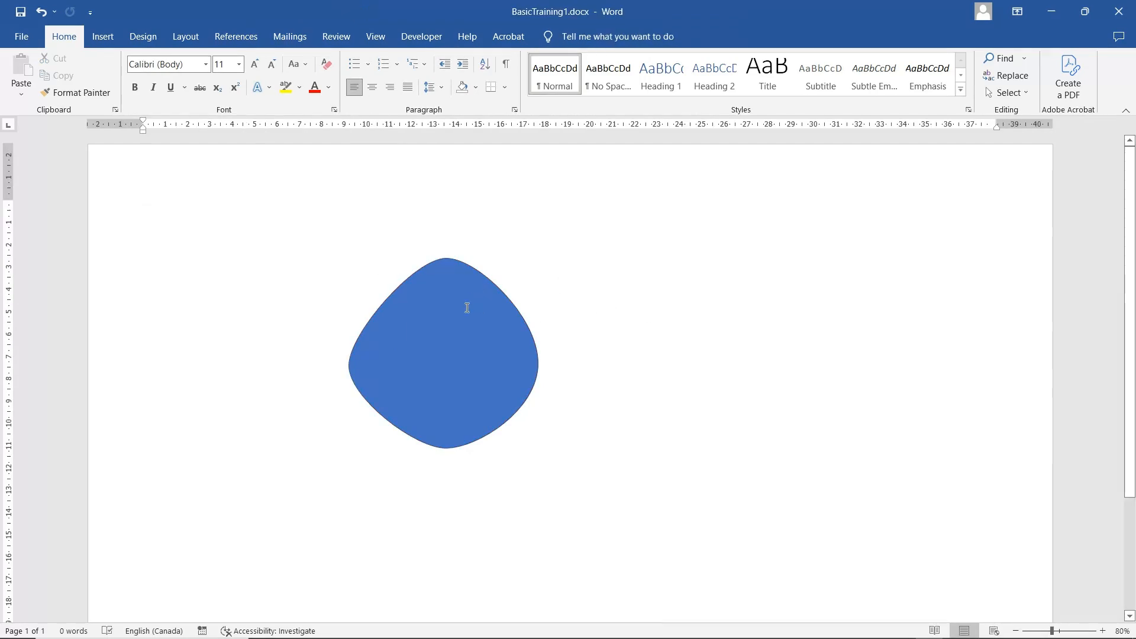
Open the gallery of shapes available for insertion.
left_click(105, 41)
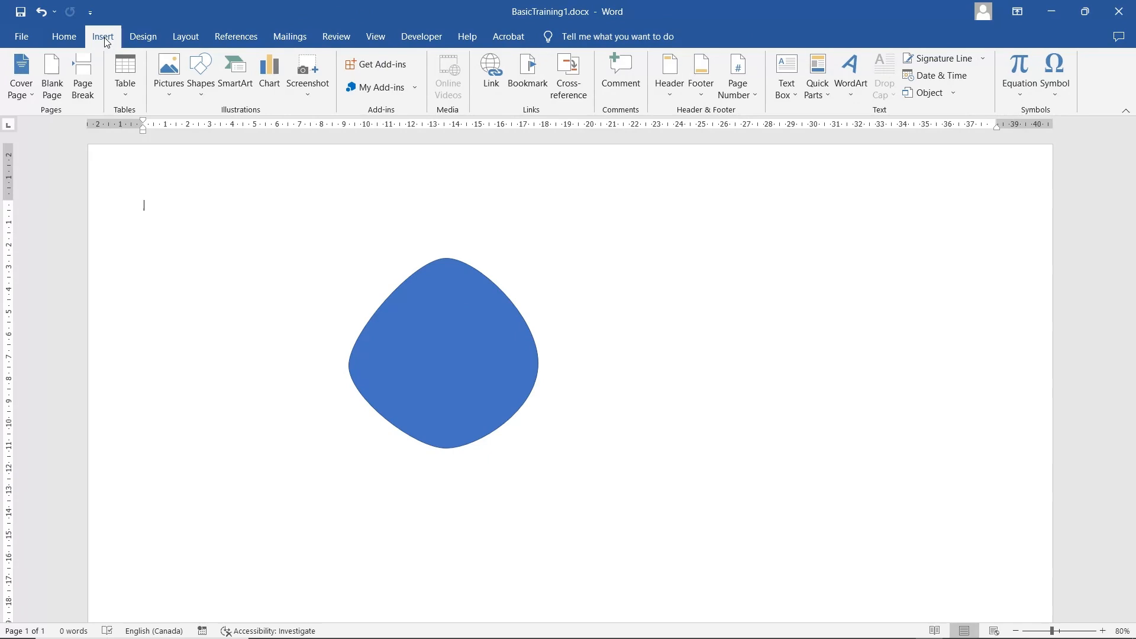
left_click(204, 77)
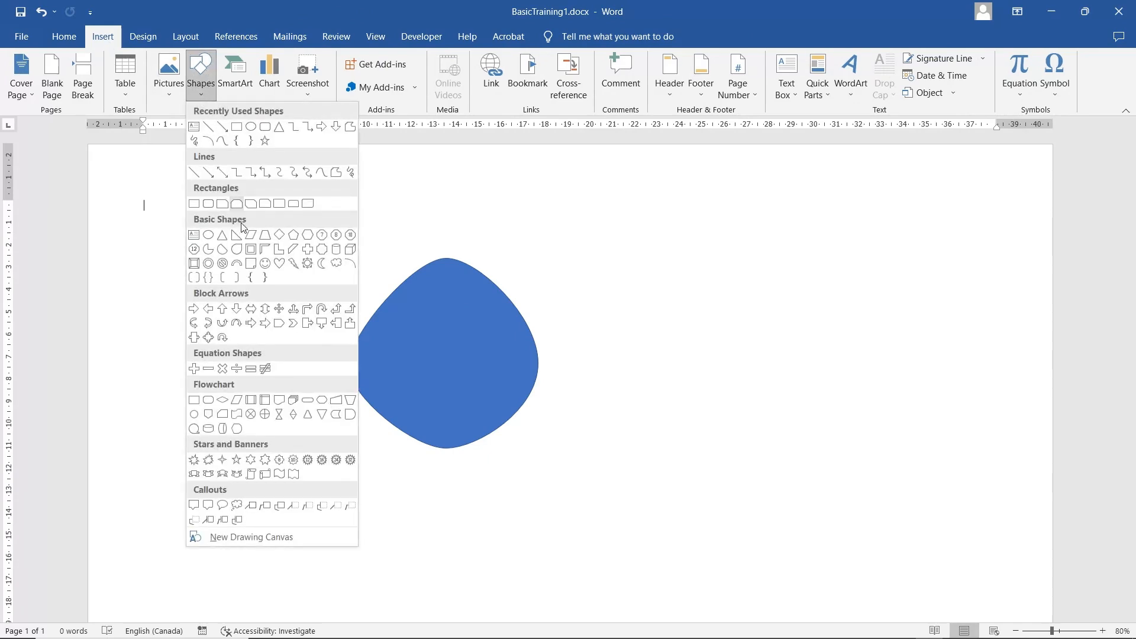